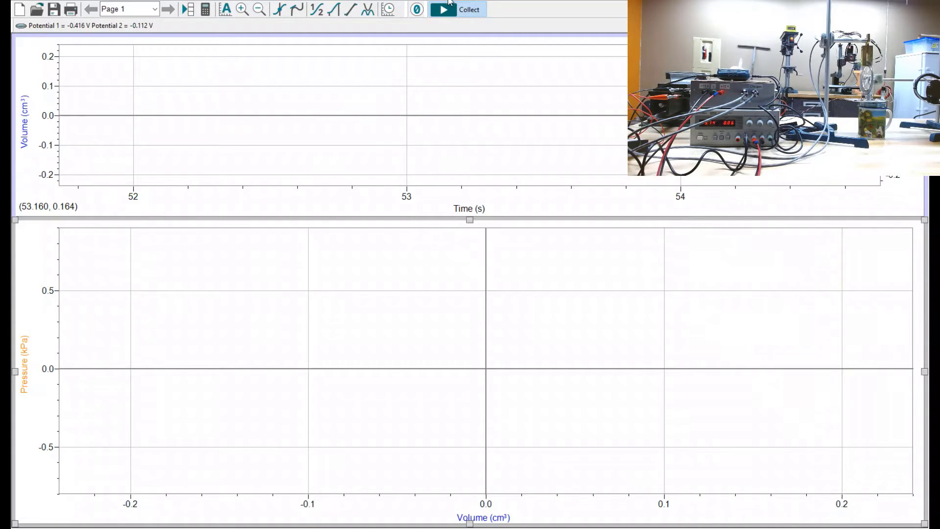
Start live collection to plot volume and pressure traces and the pressure–volume loop
click(458, 9)
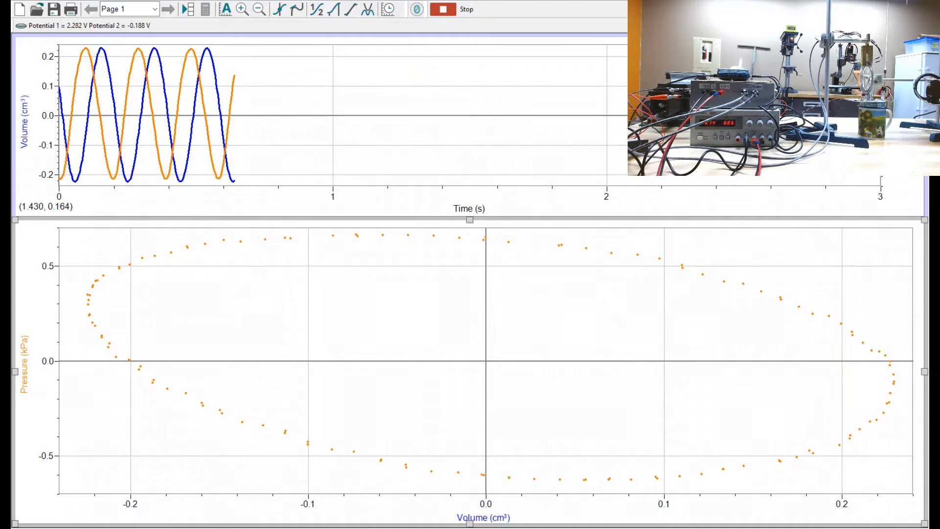